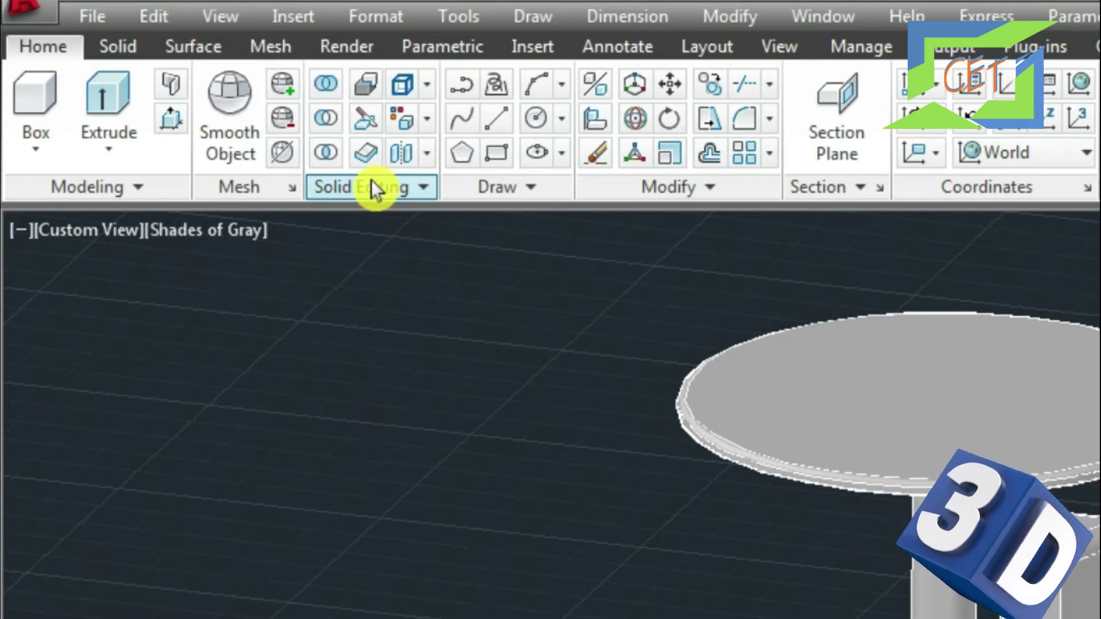
# - Start Solid Editing Color Faces on the table model after briefly trying Color Edges
pyautogui.click(427, 118)
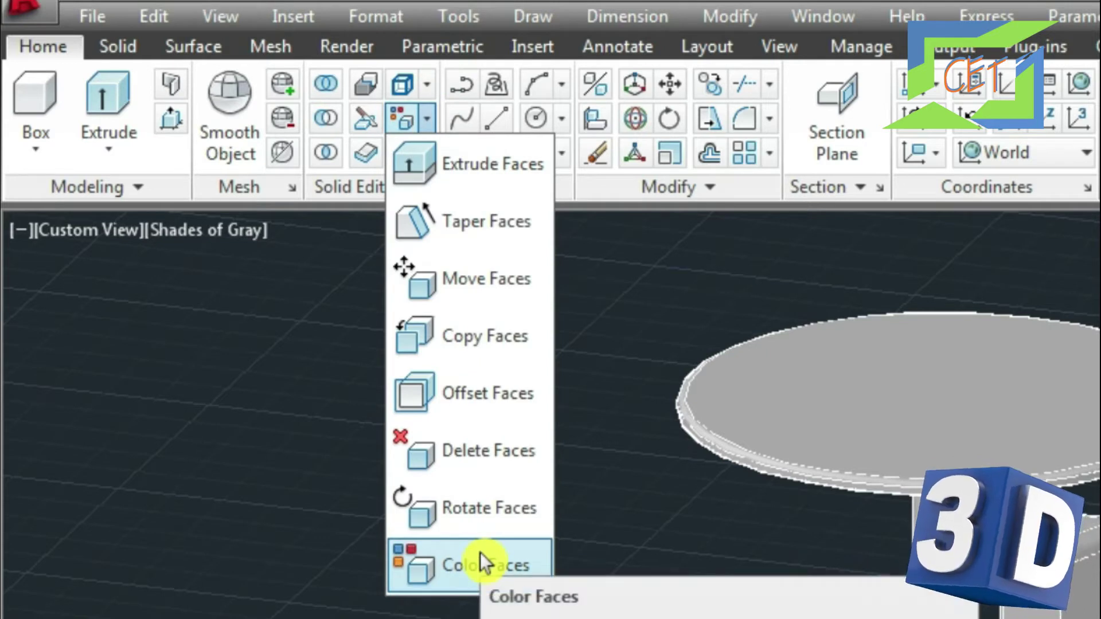
pyautogui.click(426, 84)
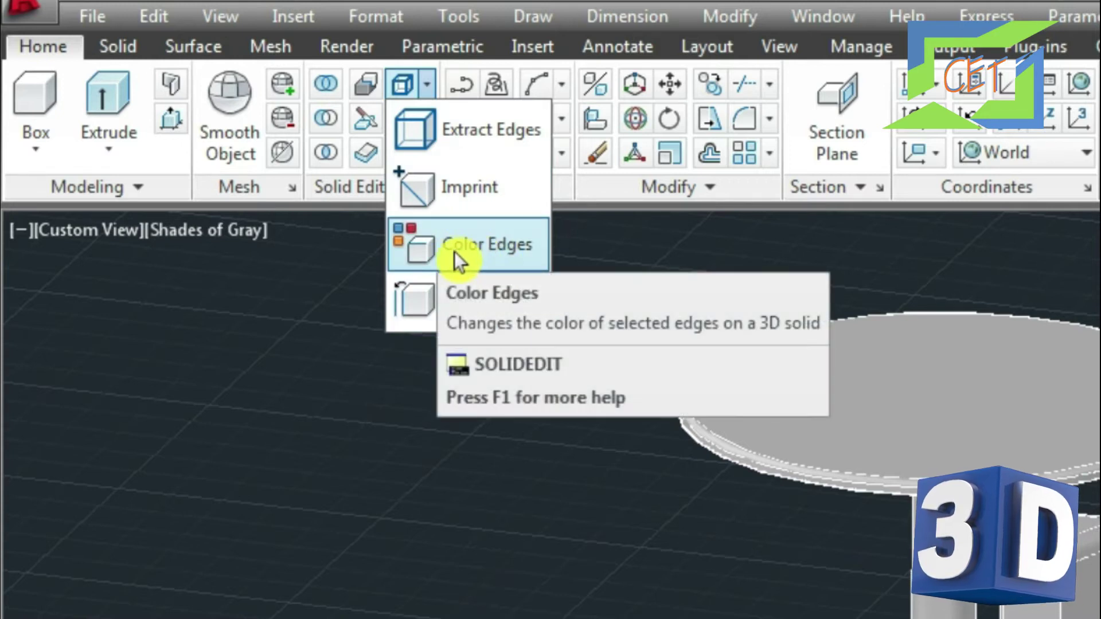
pyautogui.click(496, 244)
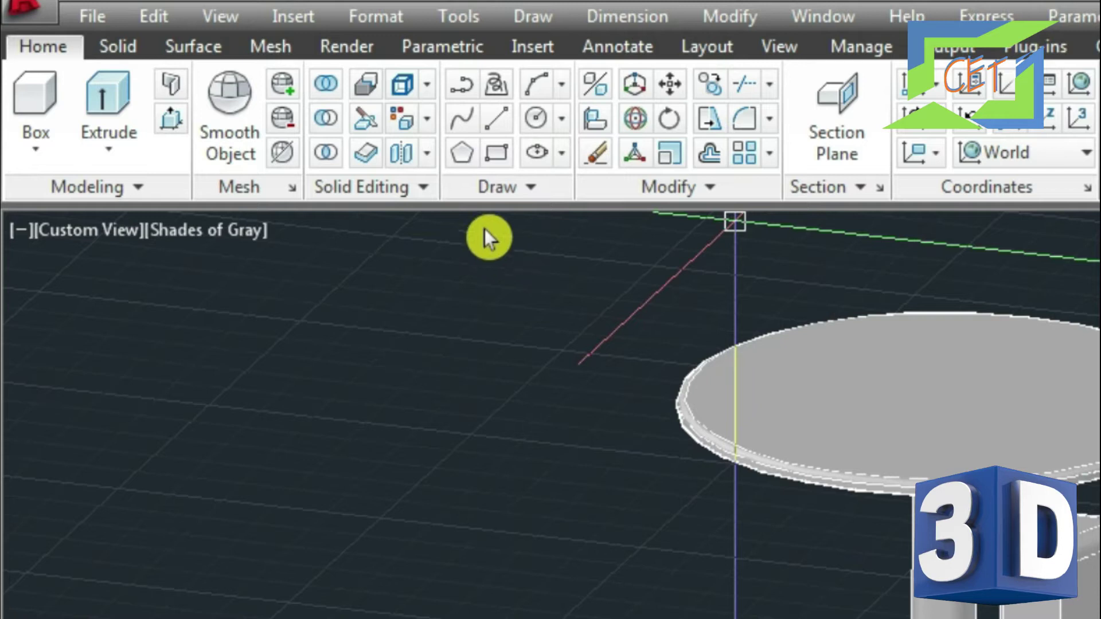
pyautogui.click(431, 131)
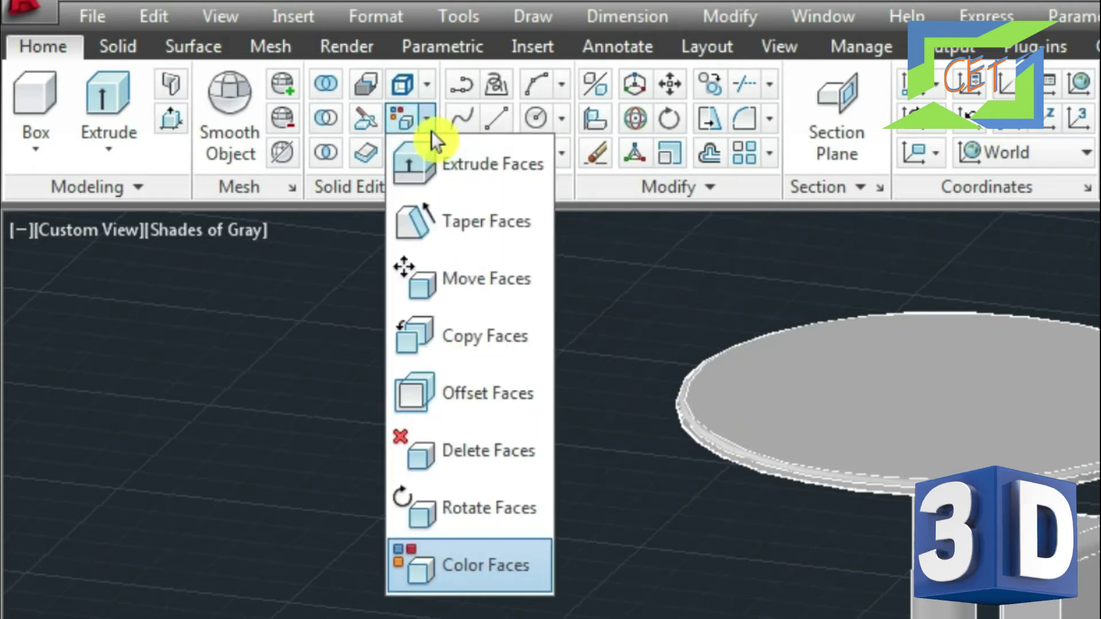
pyautogui.click(459, 564)
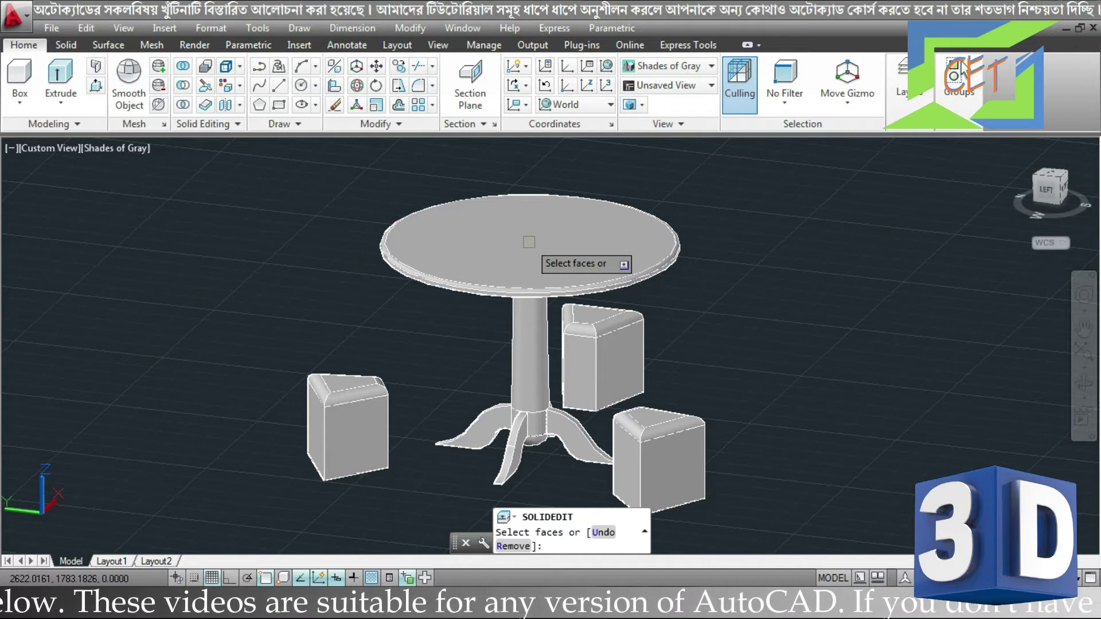
# - Select the round tabletop's top face and confirm the selection
pyautogui.click(486, 266)
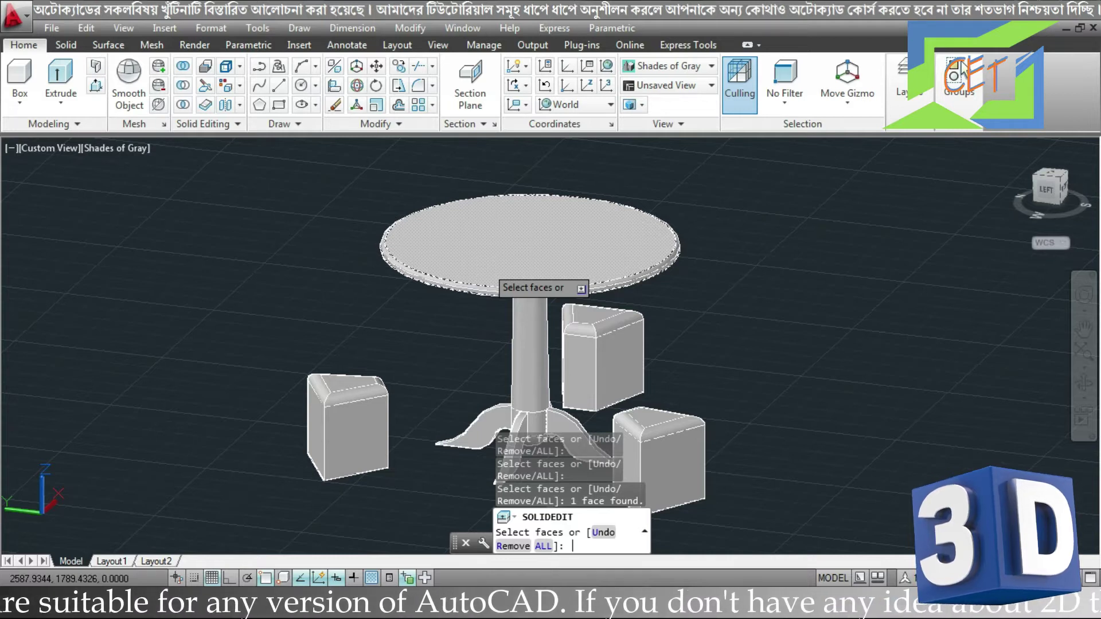
pyautogui.press('Return')
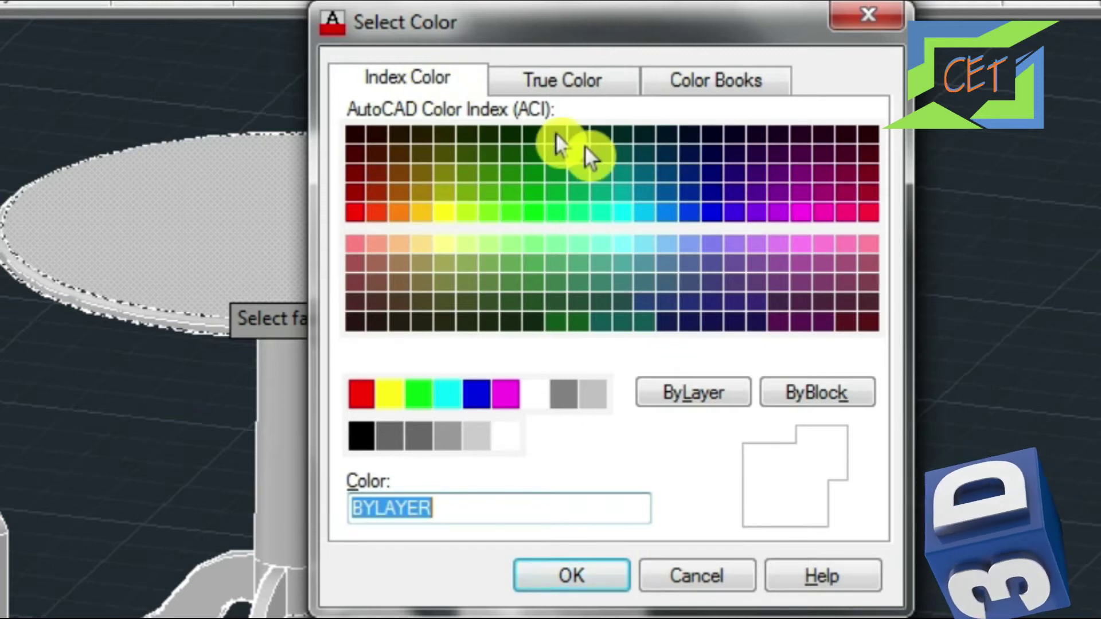
# - Apply brown index colour 36 to the tabletop face after browsing the other colour tabs
pyautogui.click(561, 83)
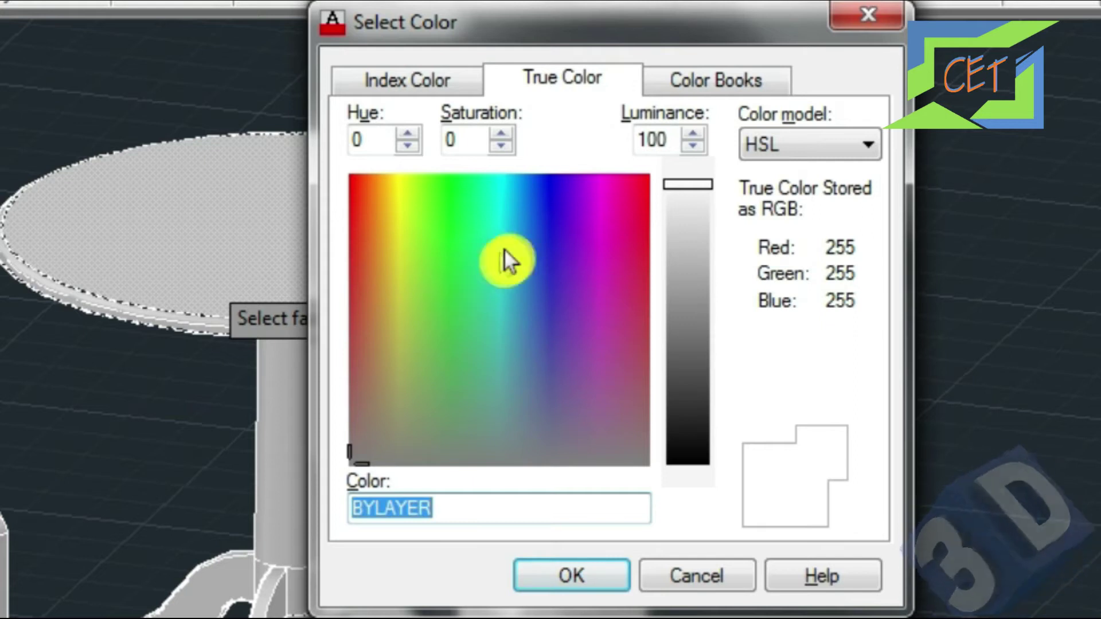
pyautogui.click(691, 80)
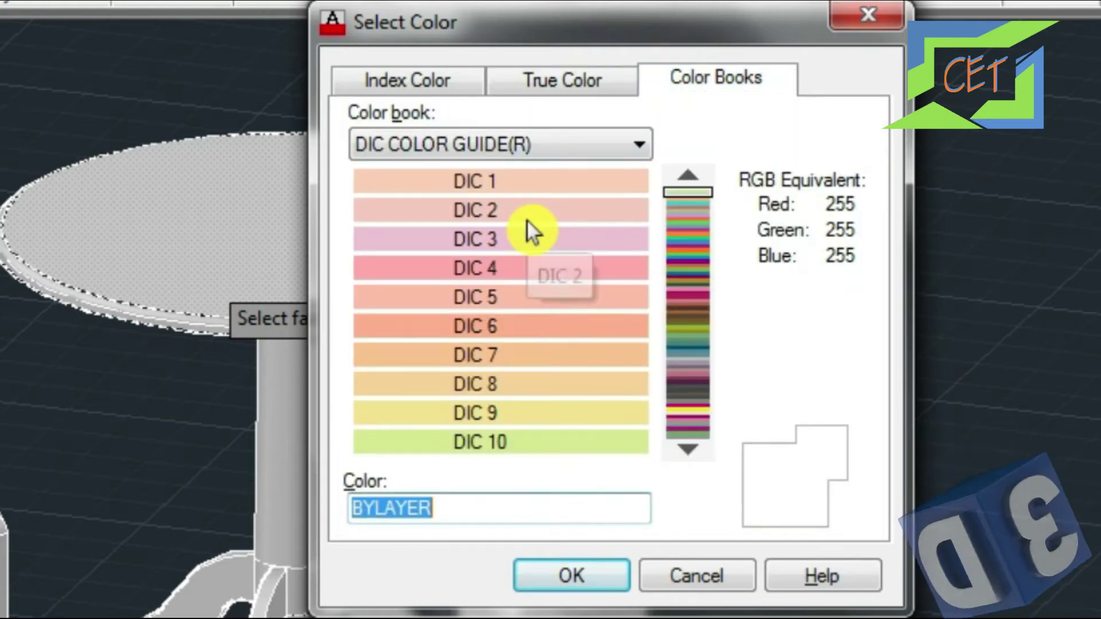
pyautogui.click(387, 72)
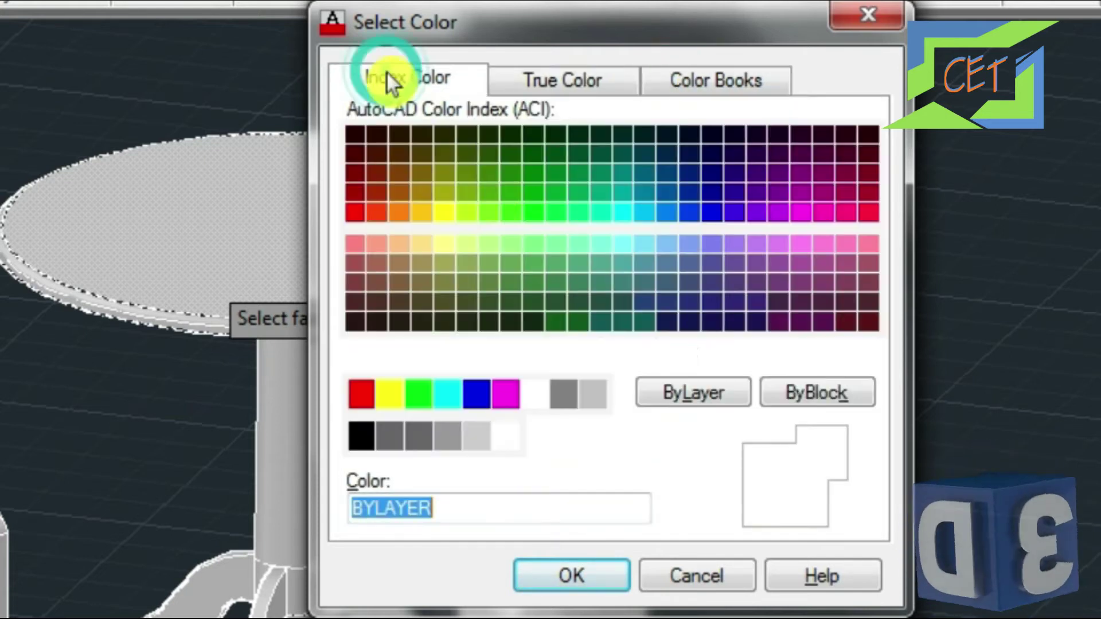
pyautogui.click(400, 157)
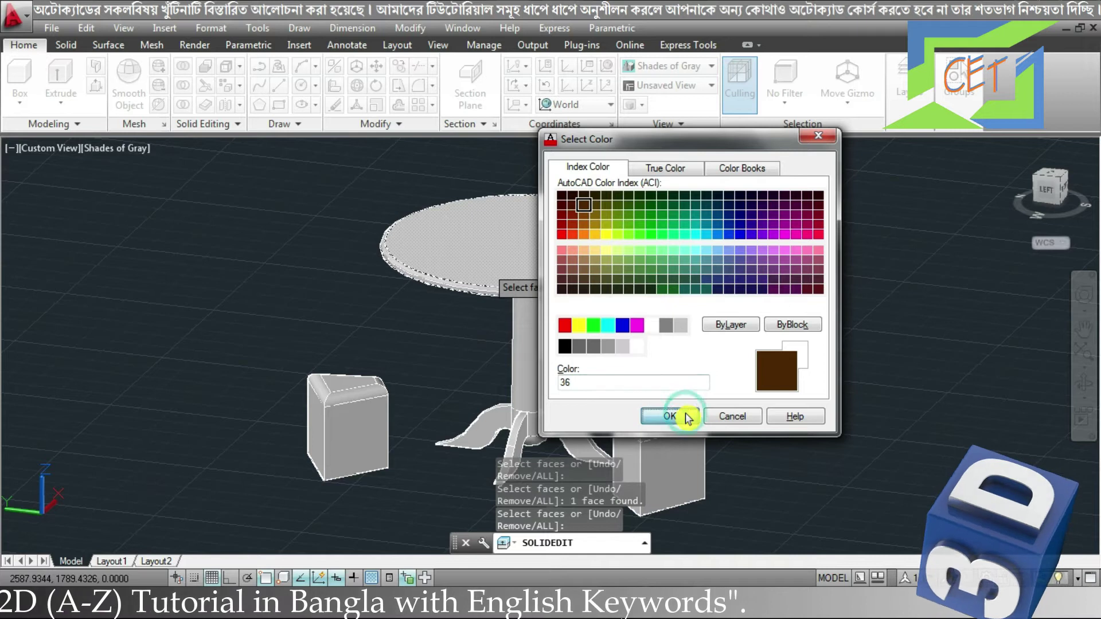
pyautogui.click(685, 416)
pyautogui.press('Return')
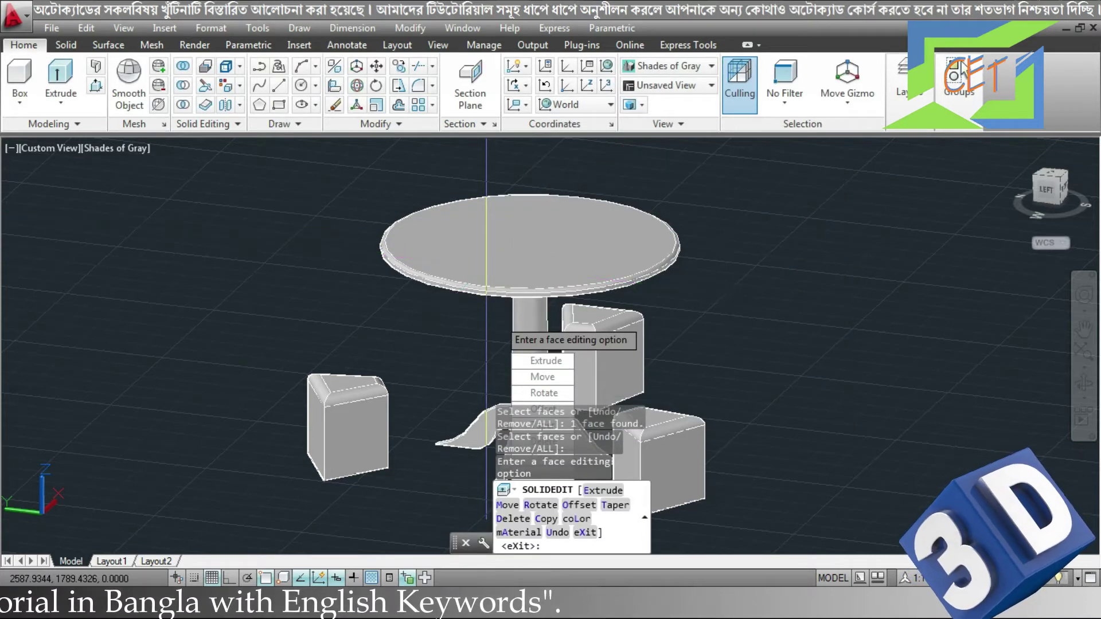
# - Cancel SOLIDEDIT and open the visual styles menu from the Shades of Gray label
pyautogui.press('Escape')
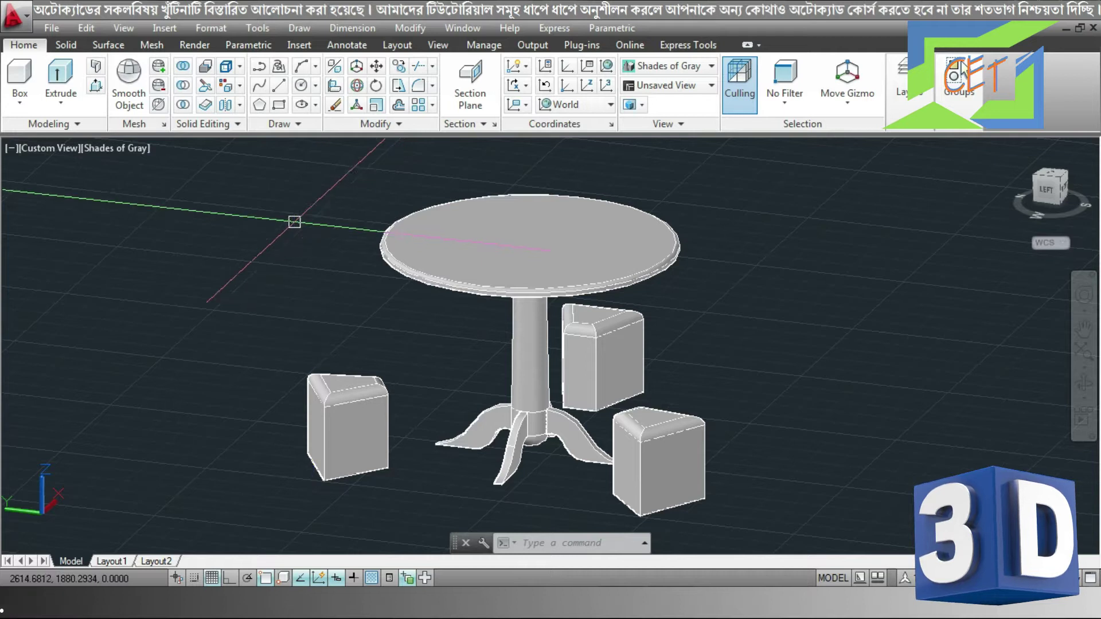
pyautogui.click(115, 161)
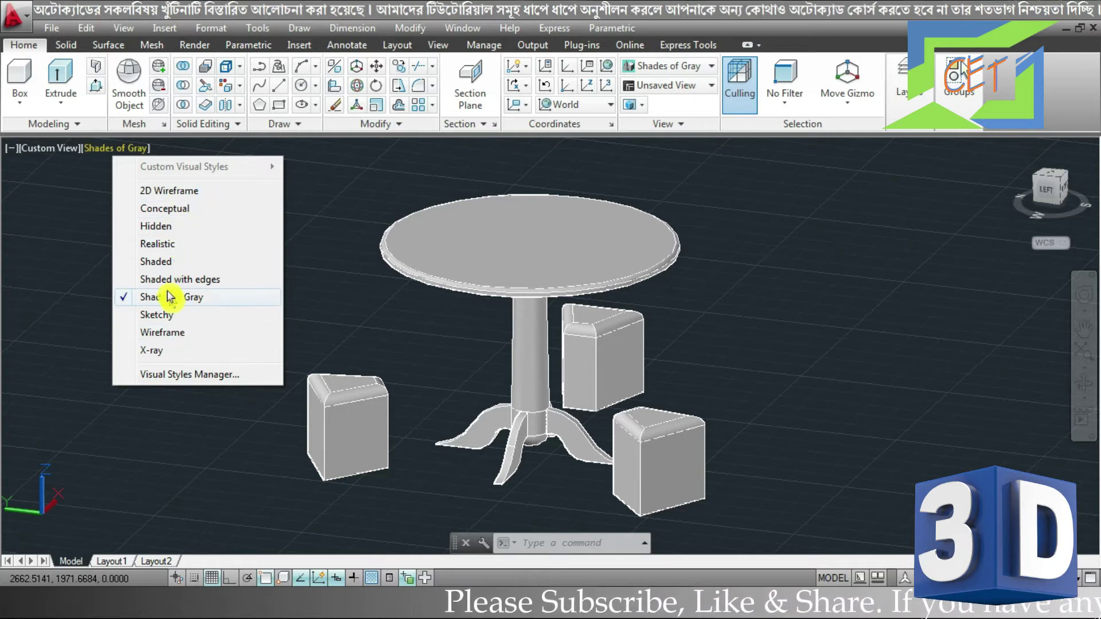
# - Switch the viewport to Realistic and orbit around to inspect the brown tabletop
pyautogui.click(153, 247)
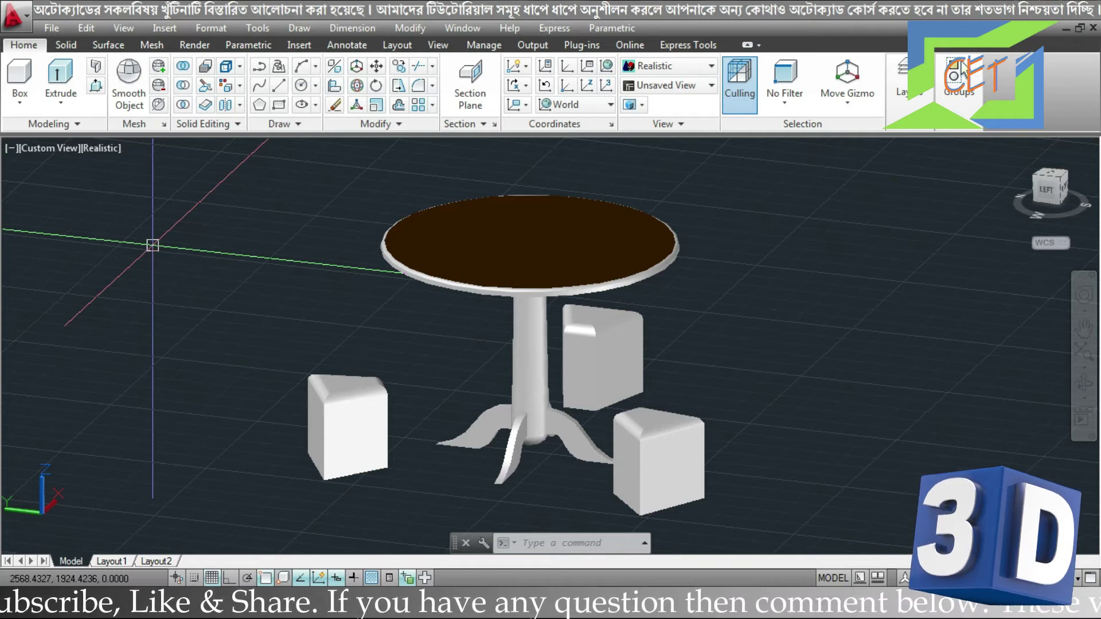
pyautogui.keyDown('shift'); pyautogui.moveTo(153, 245); pyautogui.dragTo(94, 289, button='middle'); pyautogui.keyUp('shift')
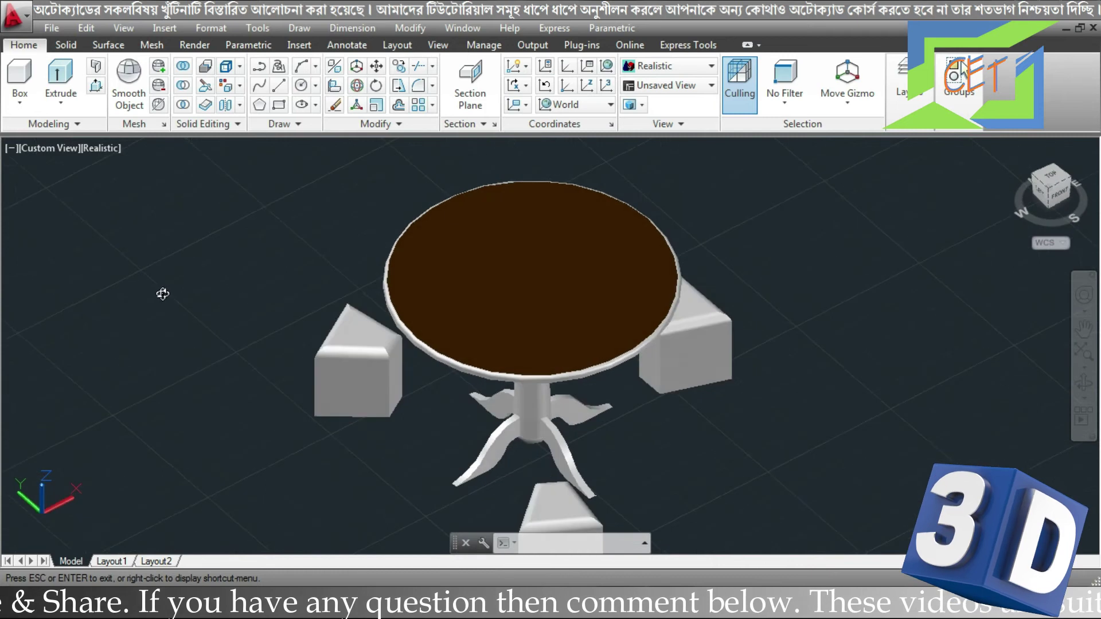
pyautogui.keyDown('shift'); pyautogui.moveTo(93, 289); pyautogui.dragTo(498, 420, button='middle'); pyautogui.keyUp('shift')
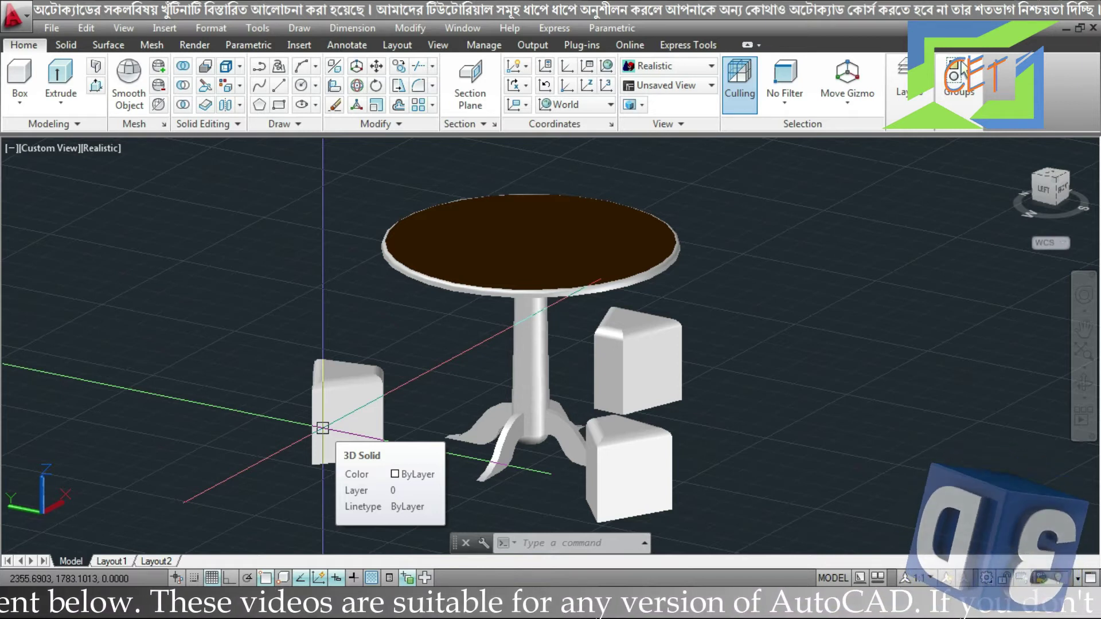
# - Start Color Faces and pick the stool block's side faces, orbiting in closer
pyautogui.click(242, 87)
pyautogui.click(277, 335)
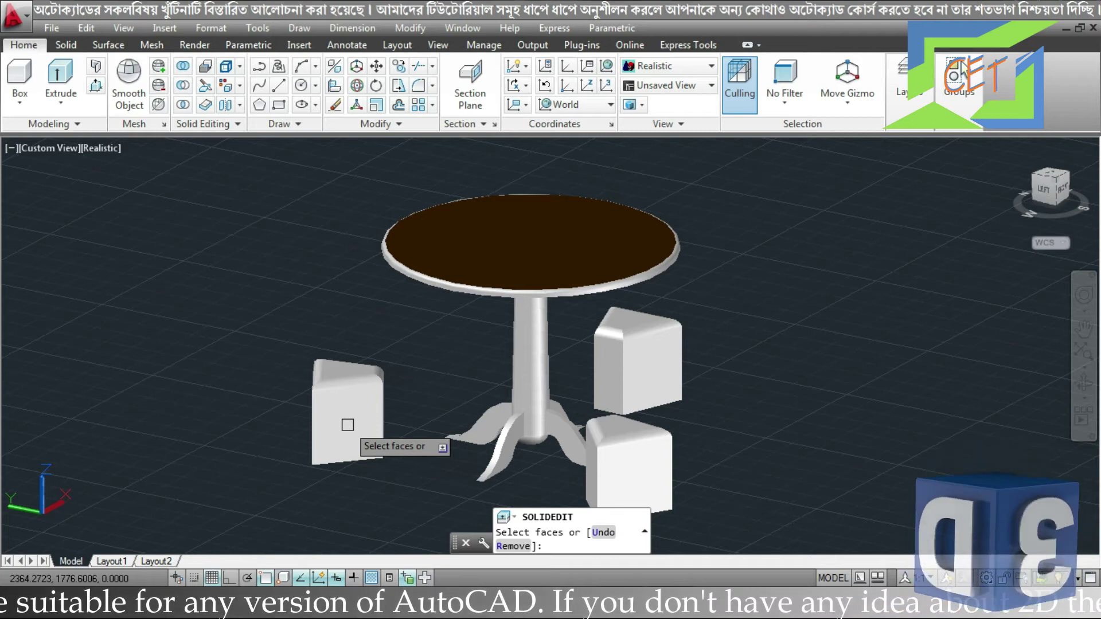
pyautogui.click(348, 425)
pyautogui.scroll(3, 350, 425)
pyautogui.moveTo(350, 425)
pyautogui.keyDown('shift'); pyautogui.mouseDown(button='middle')
pyautogui.moveTo(325, 401)
pyautogui.moveTo(322, 433)
pyautogui.mouseUp(button='middle'); pyautogui.keyUp('shift')
pyautogui.moveTo(745, 310)
pyautogui.keyDown('shift'); pyautogui.mouseDown(button='middle')
pyautogui.moveTo(607, 335)
pyautogui.moveTo(781, 307)
pyautogui.moveTo(550, 293)
pyautogui.mouseUp(button='middle'); pyautogui.keyUp('shift')
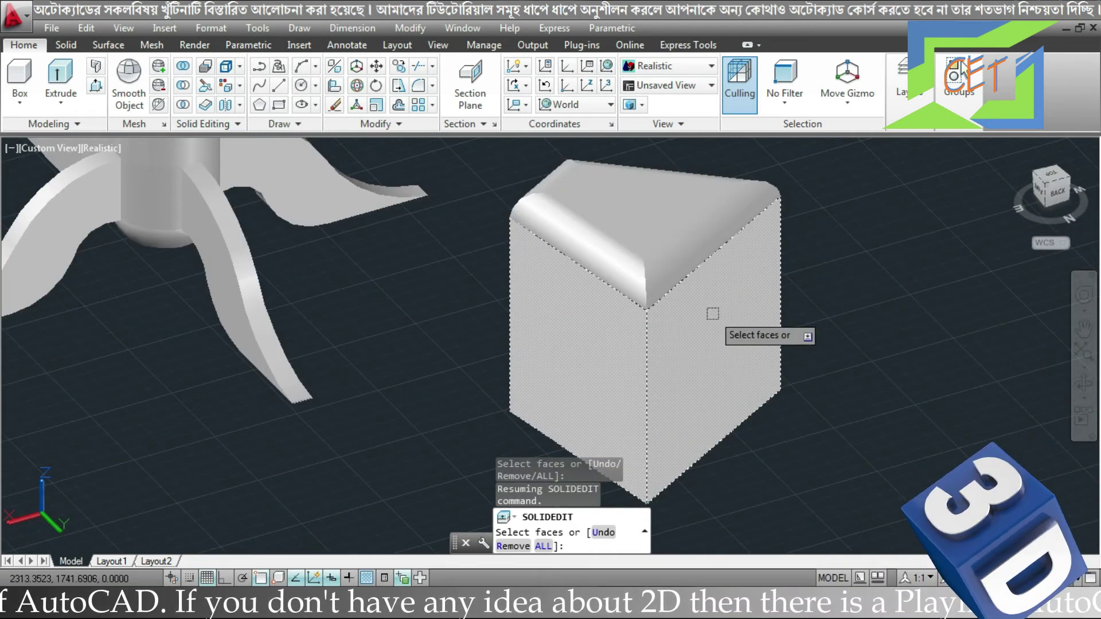
# - Colour the picked faces teal, index 143, and exit SOLIDEDIT
pyautogui.press('Return')
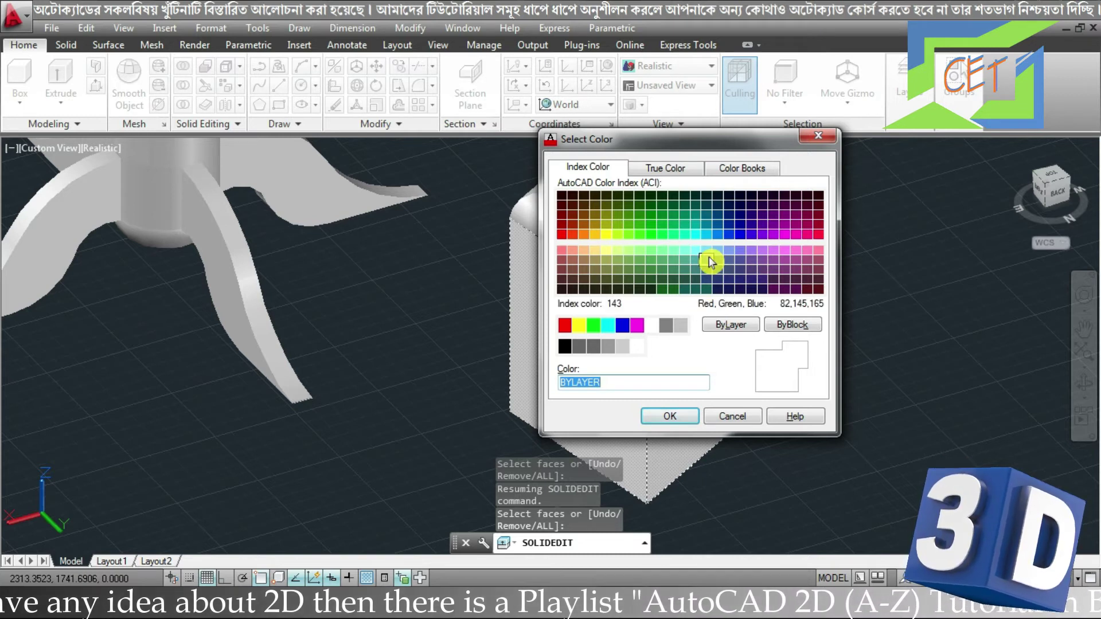
pyautogui.click(709, 258)
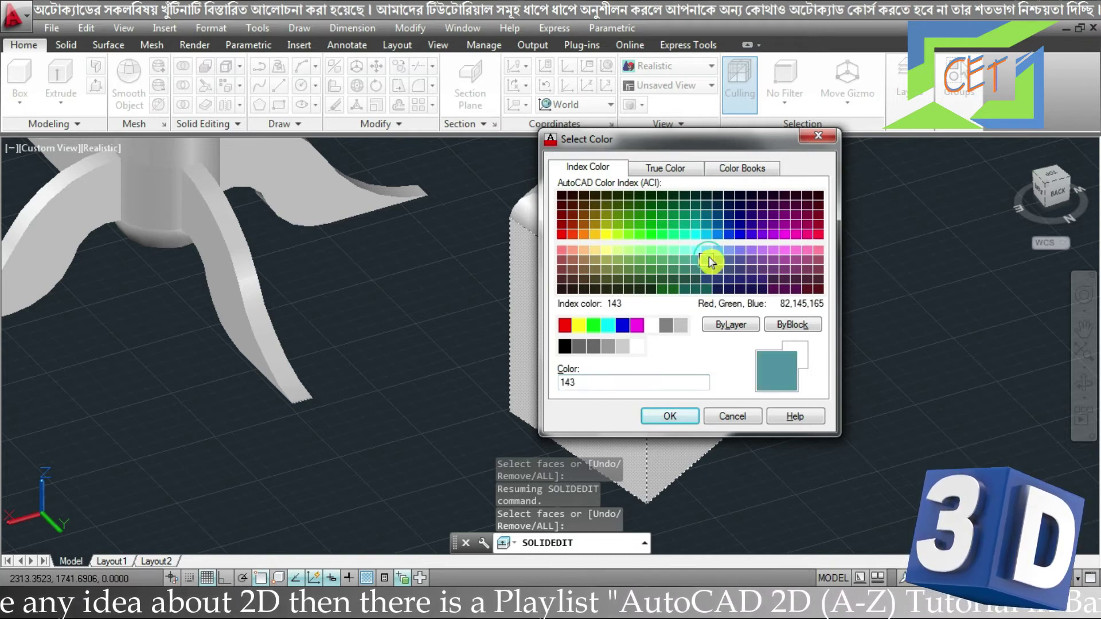
pyautogui.click(683, 415)
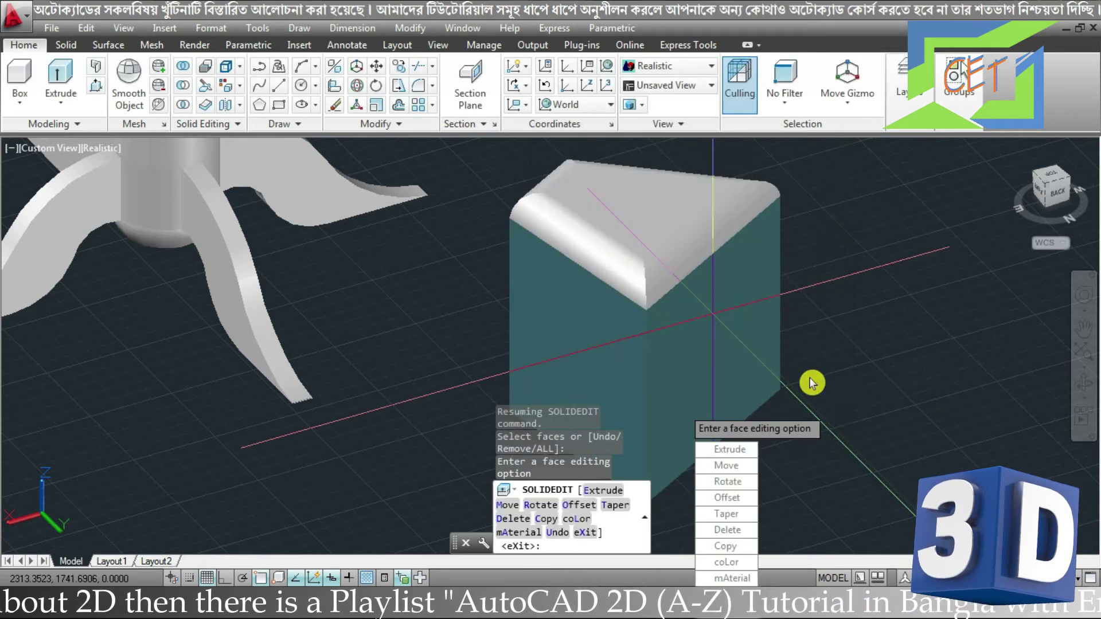
pyautogui.press('Escape')
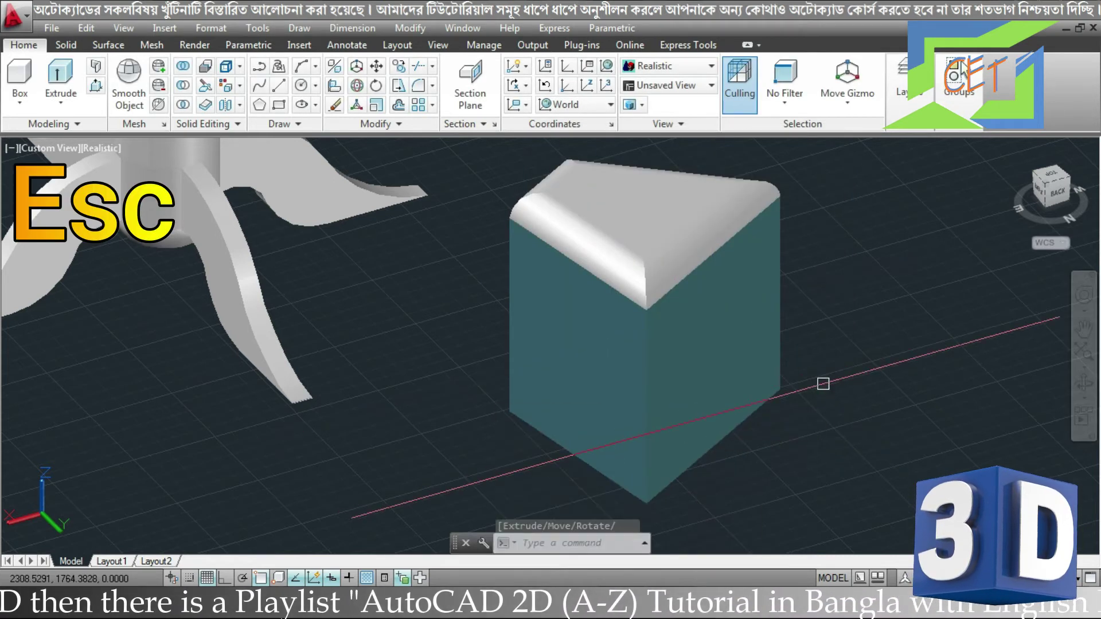
# - Orbit to another stool and colour its picked face blue, index 153
pyautogui.moveTo(826, 385)
pyautogui.keyDown('shift'); pyautogui.mouseDown(button='middle')
pyautogui.moveTo(659, 361)
pyautogui.moveTo(300, 362)
pyautogui.mouseUp(button='middle'); pyautogui.keyUp('shift')
pyautogui.scroll(-3, 659, 361)
pyautogui.moveTo(733, 356)
pyautogui.keyDown('shift'); pyautogui.mouseDown(button='middle')
pyautogui.moveTo(921, 294)
pyautogui.moveTo(860, 344)
pyautogui.mouseUp(button='middle'); pyautogui.keyUp('shift')
pyautogui.scroll(3, 860, 362)
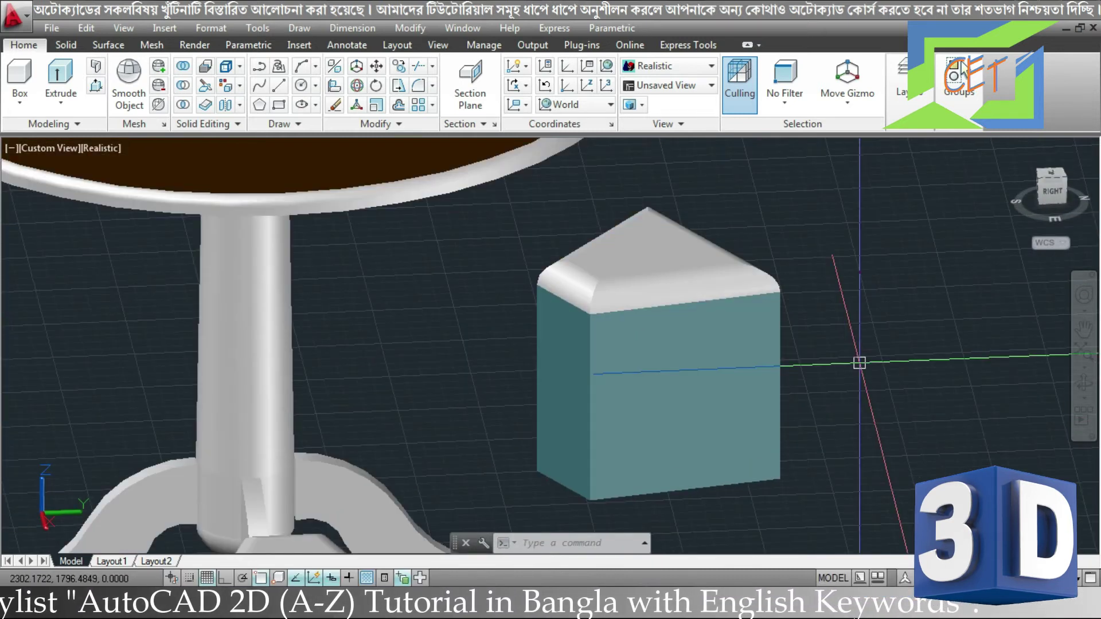
pyautogui.scroll(-3, 859, 363)
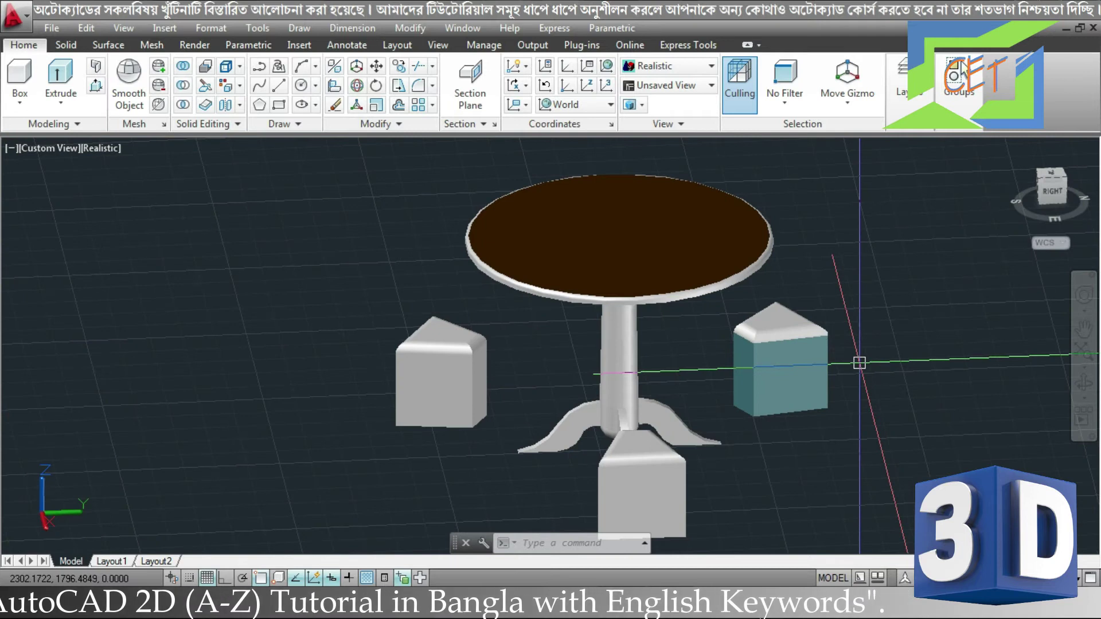
pyautogui.moveTo(273, 327)
pyautogui.keyDown('shift'); pyautogui.mouseDown(button='middle')
pyautogui.moveTo(475, 398)
pyautogui.moveTo(739, 362)
pyautogui.mouseUp(button='middle'); pyautogui.keyUp('shift')
pyautogui.click(740, 362)
pyautogui.press('Return')
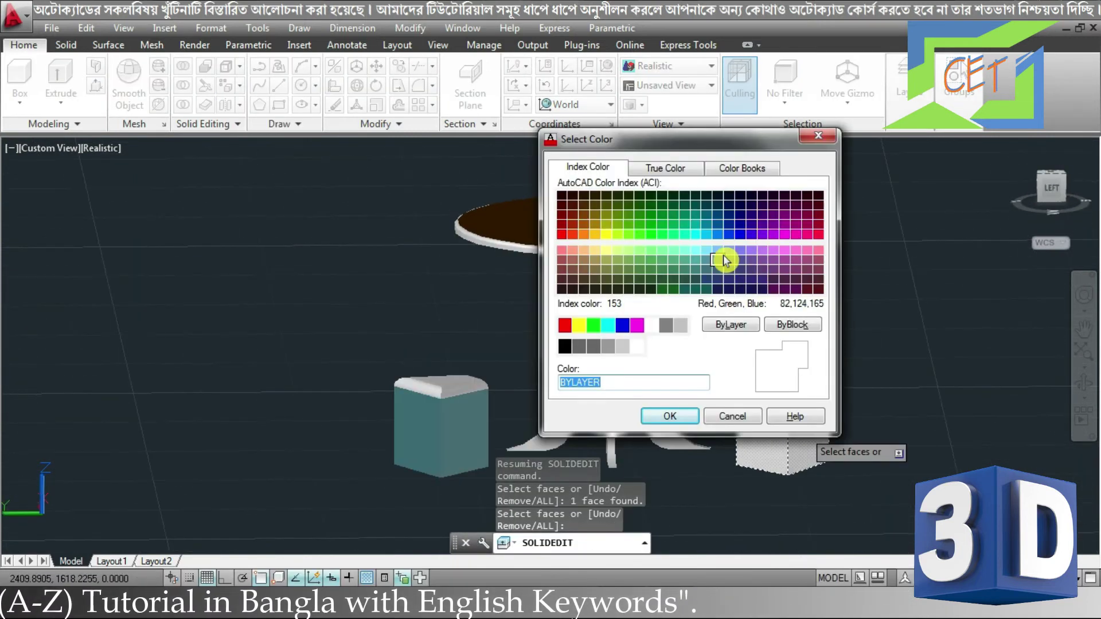
pyautogui.click(717, 260)
pyautogui.click(672, 421)
# - Colour the next stool's face blue 153, then orbit to an elevated view
pyautogui.keyDown('shift'); pyautogui.moveTo(811, 315); pyautogui.dragTo(742, 423, button='middle'); pyautogui.keyUp('shift')
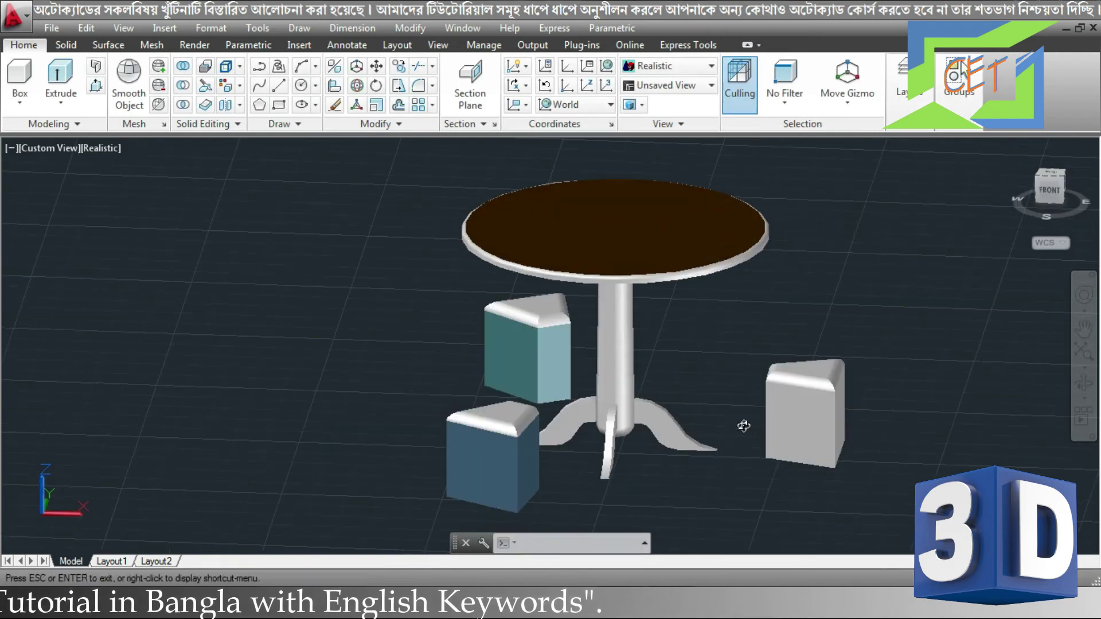
pyautogui.keyDown('shift'); pyautogui.moveTo(262, 329); pyautogui.dragTo(810, 431, button='middle'); pyautogui.keyUp('shift')
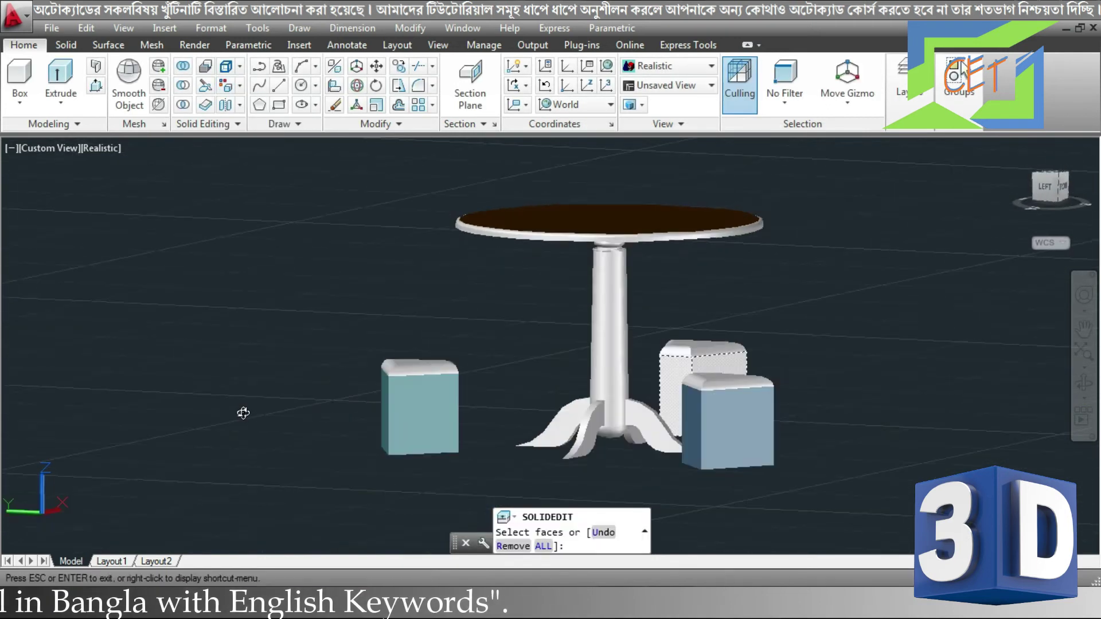
pyautogui.press('Return')
pyautogui.click(718, 260)
pyautogui.moveTo(810, 332)
pyautogui.keyDown('shift'); pyautogui.mouseDown(button='middle')
pyautogui.moveTo(853, 381)
pyautogui.moveTo(507, 350)
pyautogui.mouseUp(button='middle'); pyautogui.keyUp('shift')
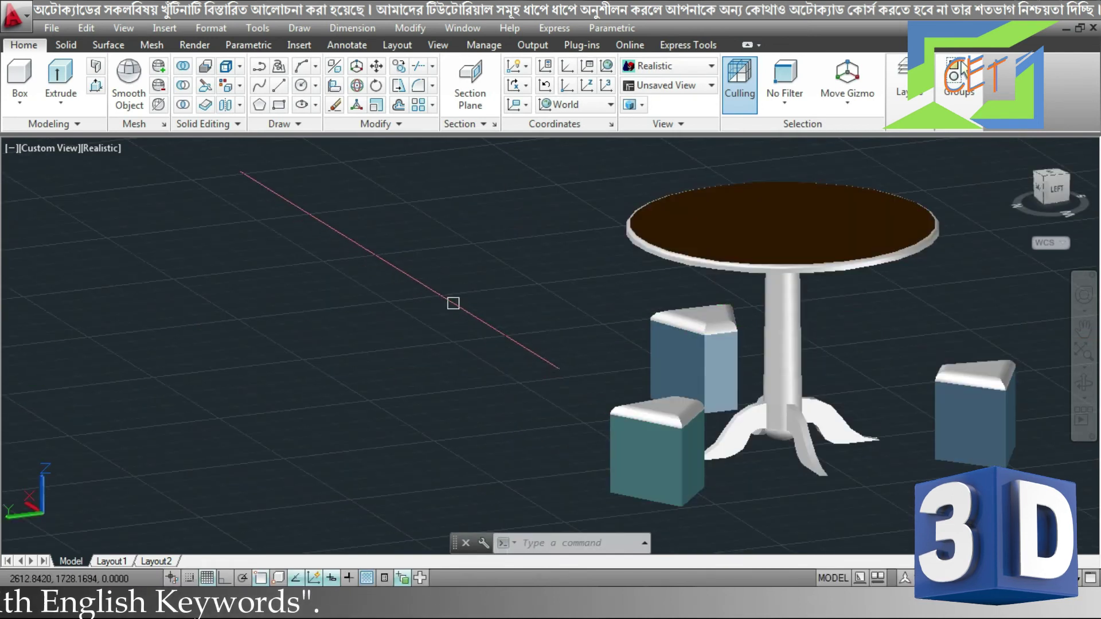
# - Open the Solid Editing face operations list beside the new flat slab
pyautogui.click(240, 86)
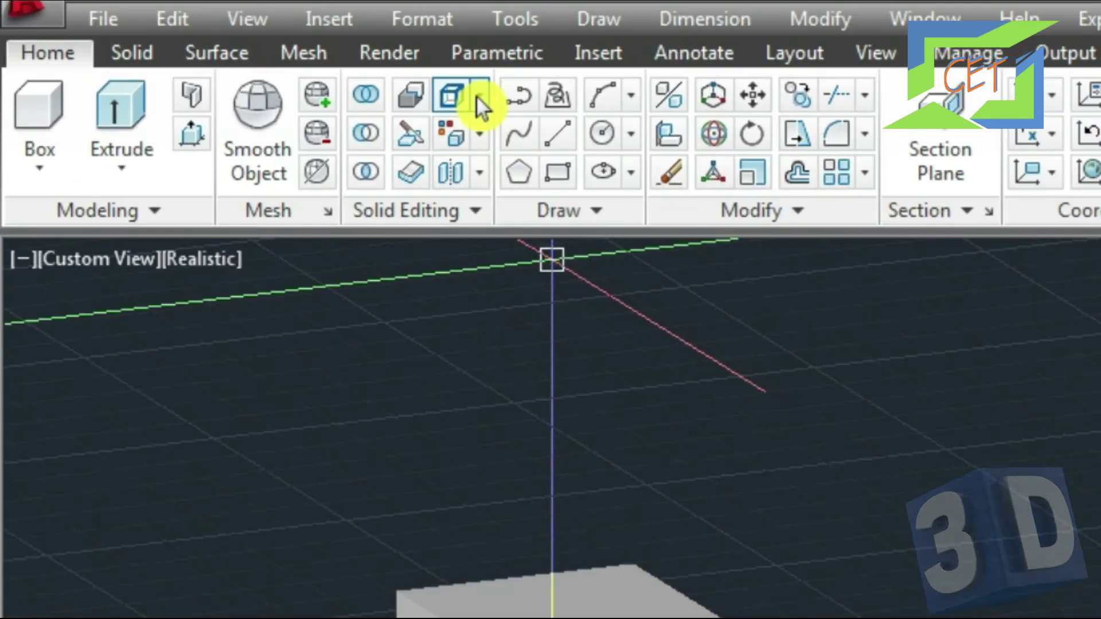
# - Start Color Edges and pick the slab's top front and top left edges
pyautogui.click(479, 96)
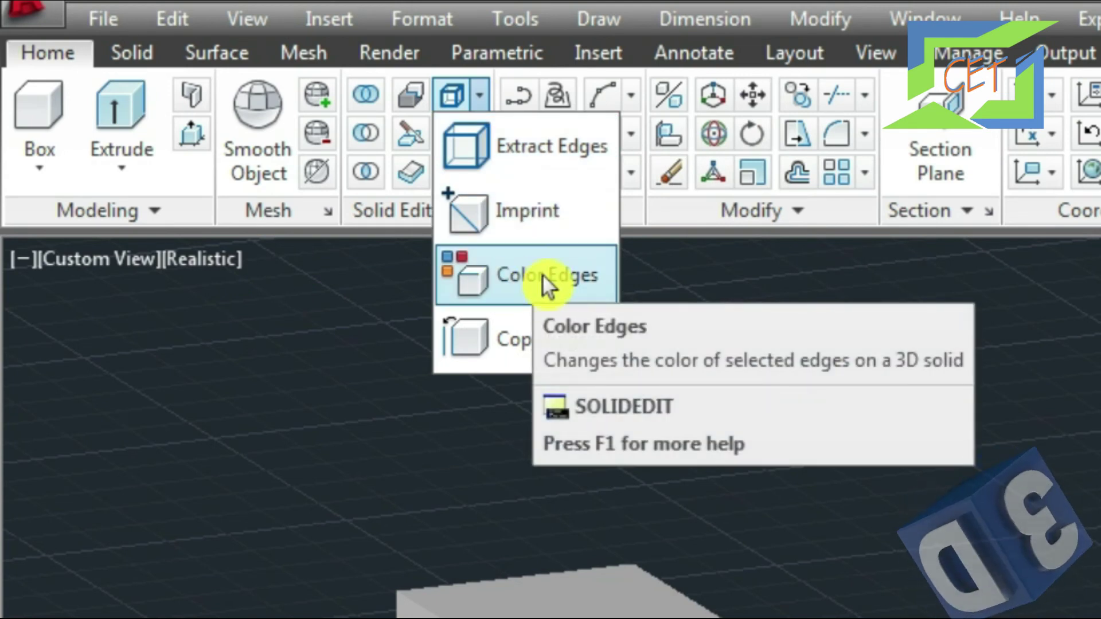
pyautogui.click(528, 274)
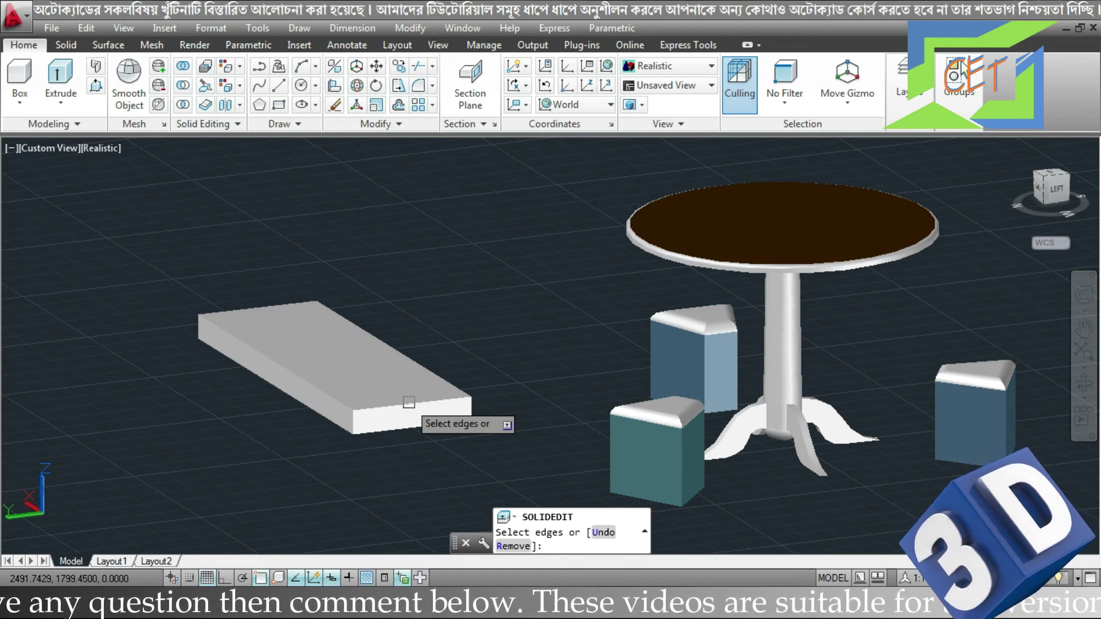
pyautogui.click(409, 402)
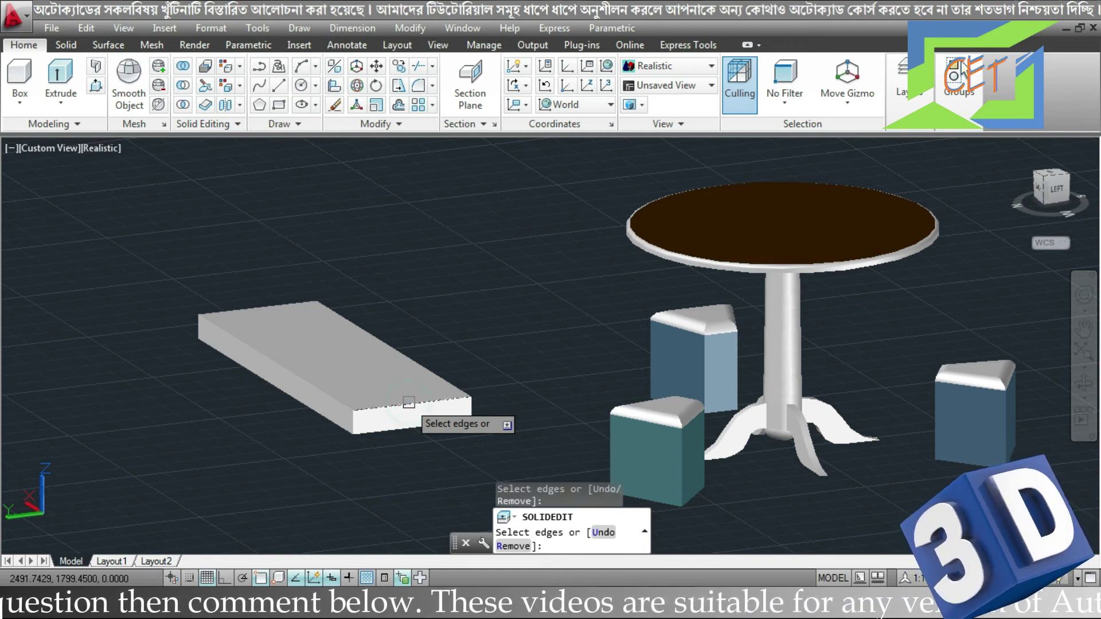
pyautogui.click(310, 383)
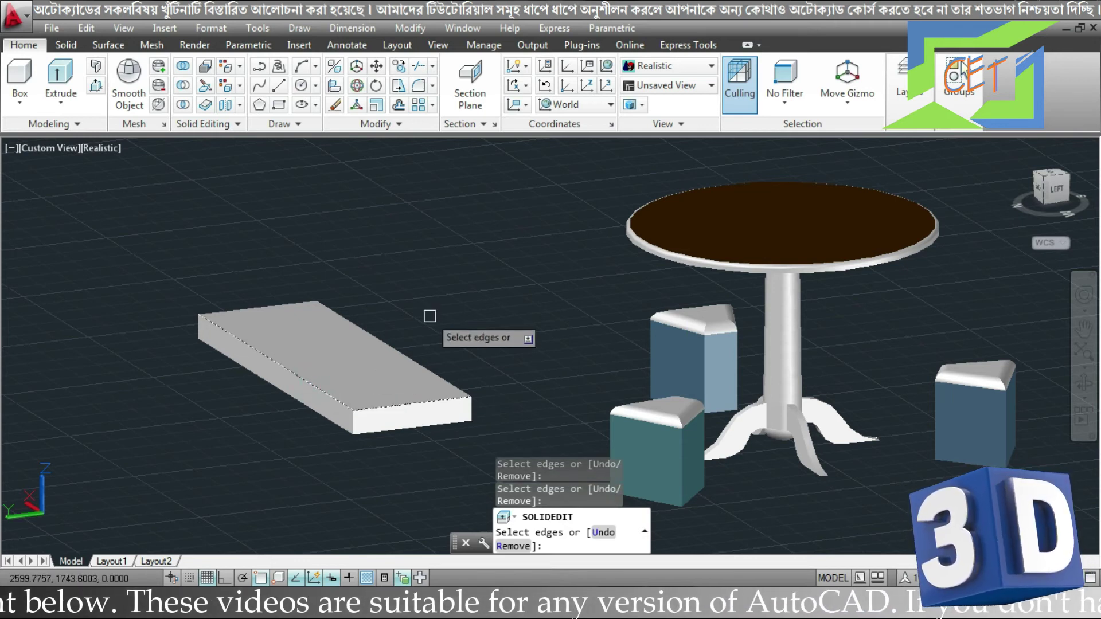
pyautogui.press('Return')
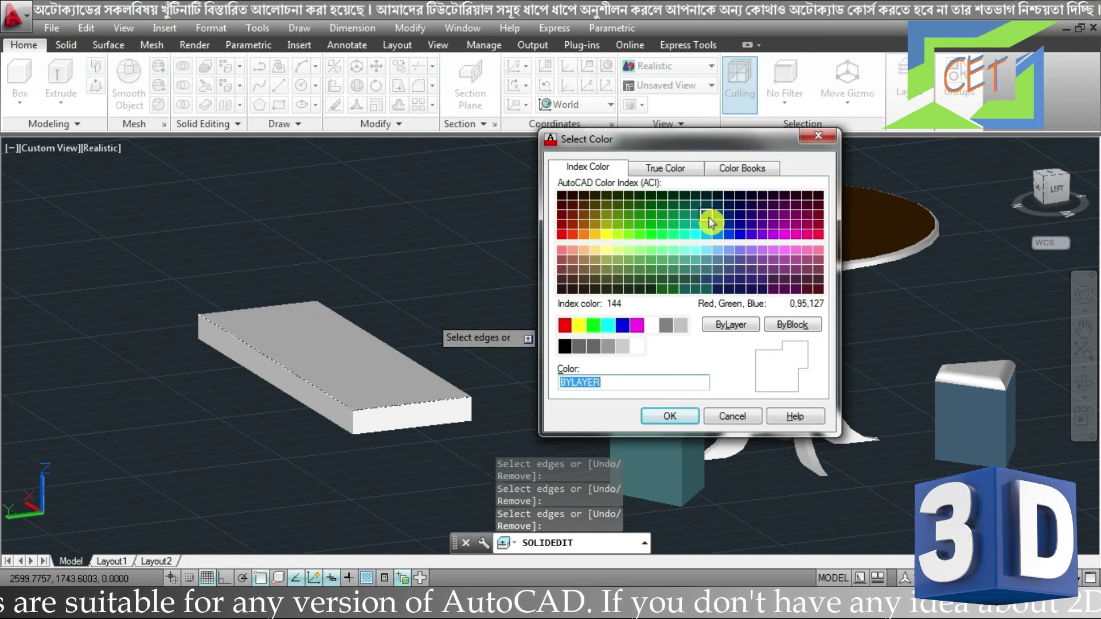
# - Colour the picked slab edges yellow, index 50, and exit SOLIDEDIT
pyautogui.click(608, 237)
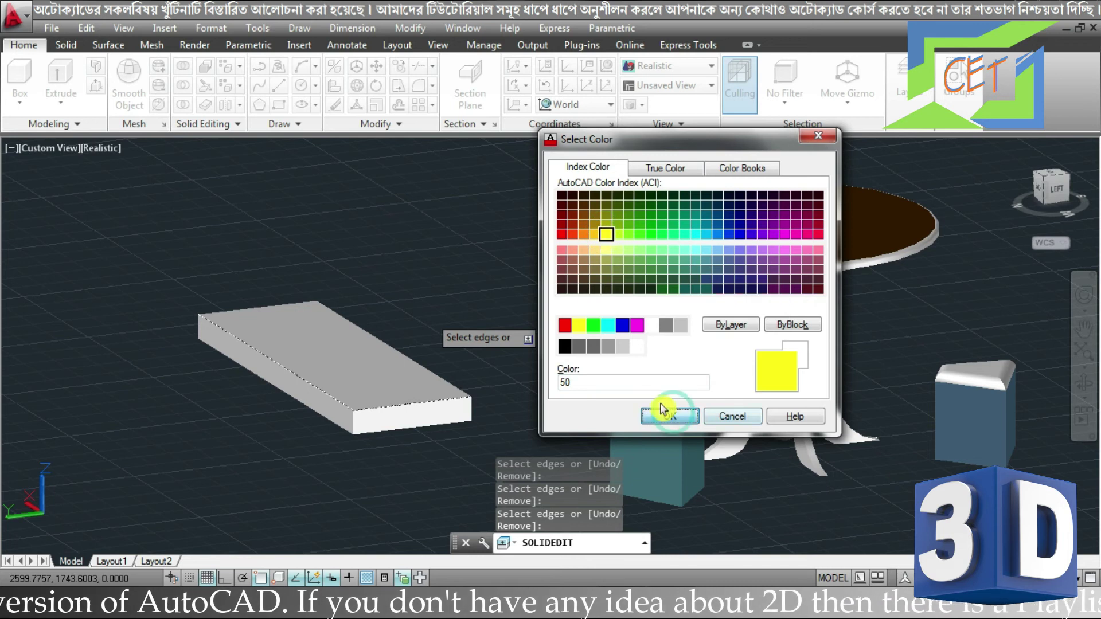
pyautogui.click(665, 413)
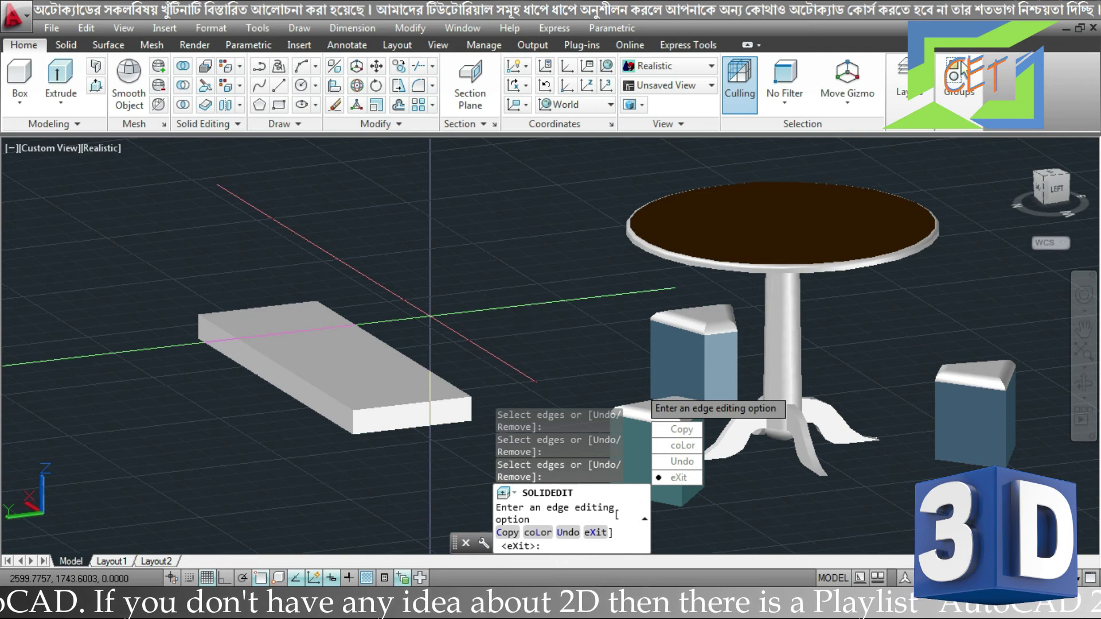
pyautogui.press('Escape')
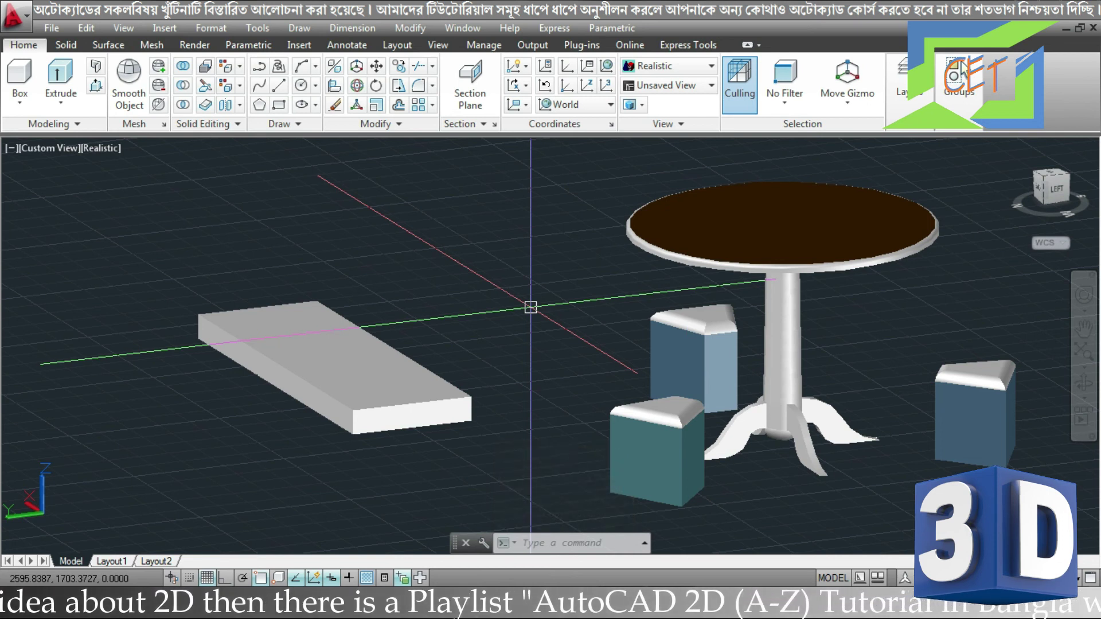
# - Switch the viewport from Realistic to 2D Wireframe to reveal the slab's yellow edges
pyautogui.click(101, 148)
pyautogui.click(133, 190)
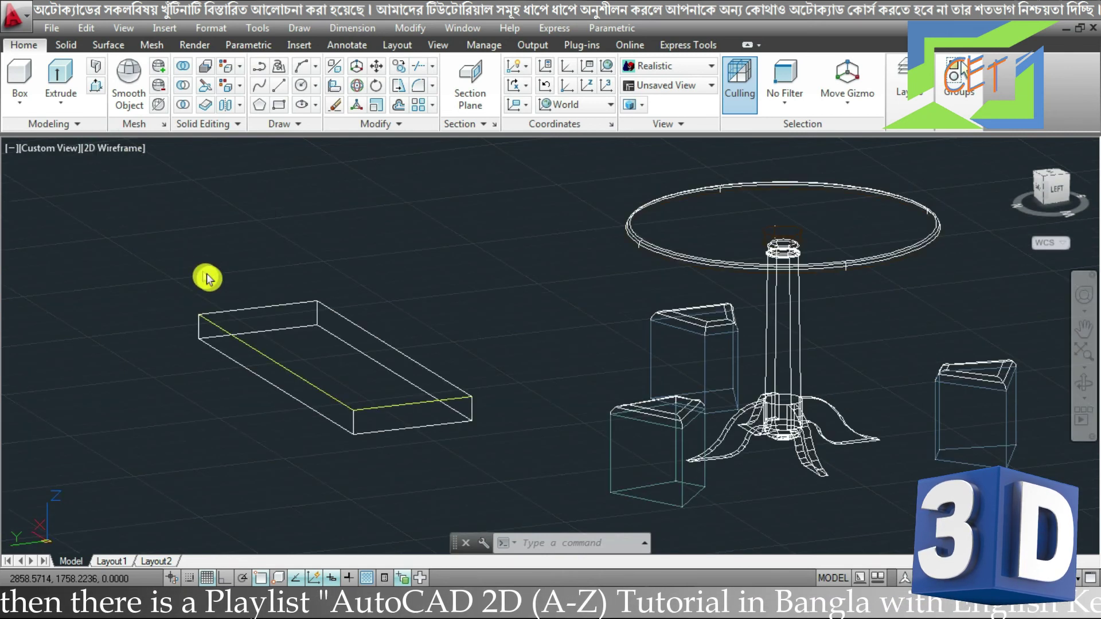